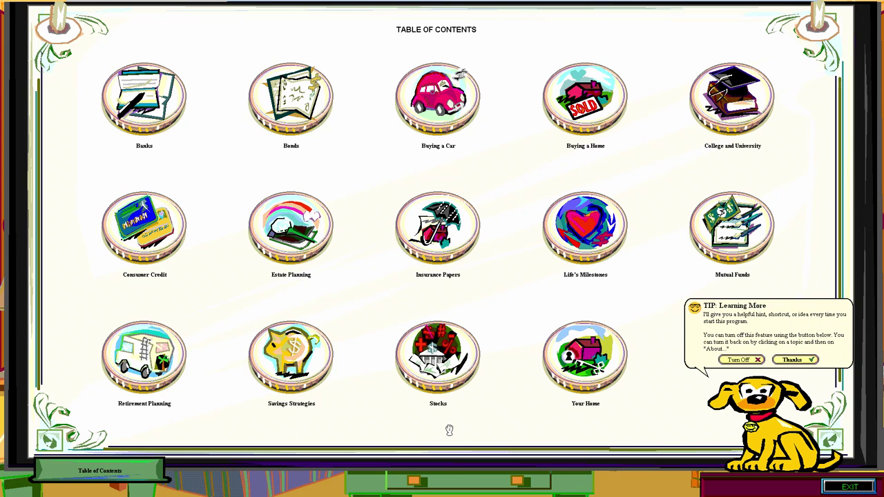
# Dismiss the learning tip and open the Buying a Home topics in the Financial Guide.
pyautogui.click(553, 148)
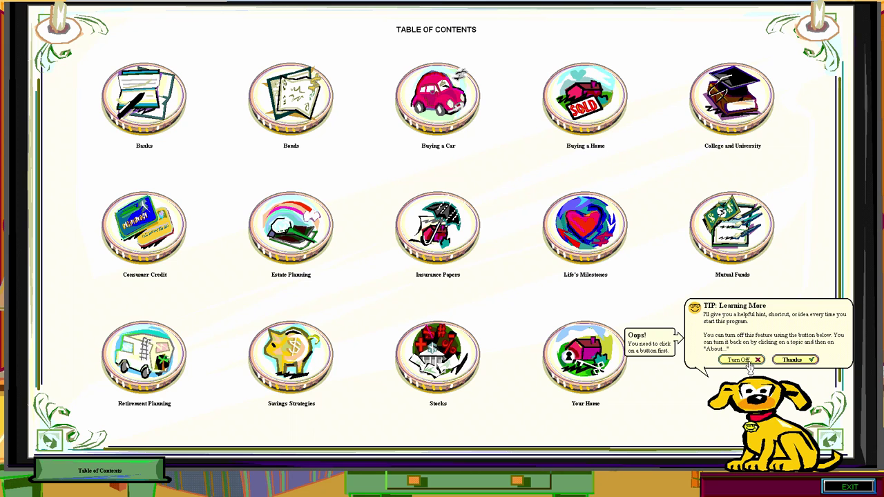
pyautogui.click(587, 98)
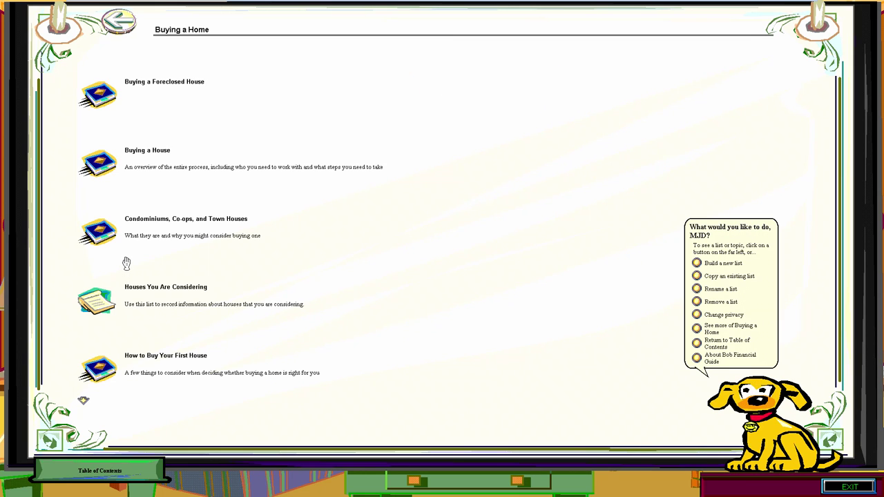
# View the Buying a Foreclosed House article, then return to the table of contents.
pyautogui.click(116, 104)
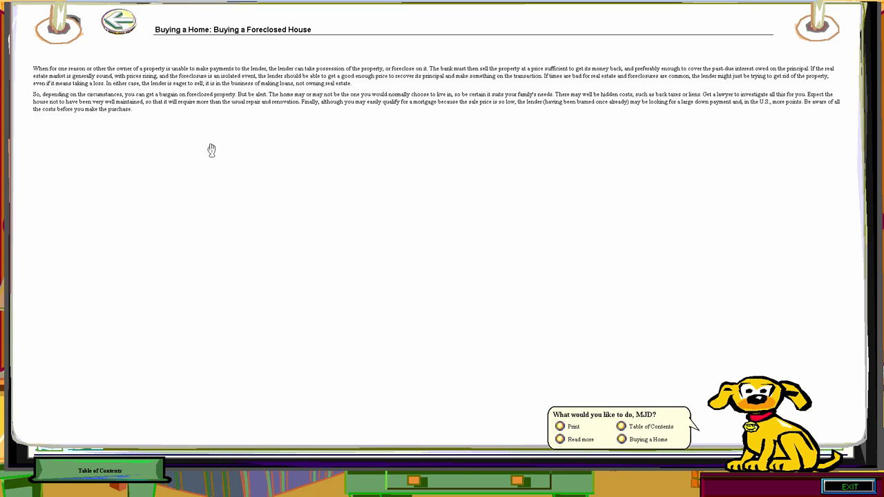
pyautogui.click(117, 22)
pyautogui.click(117, 22)
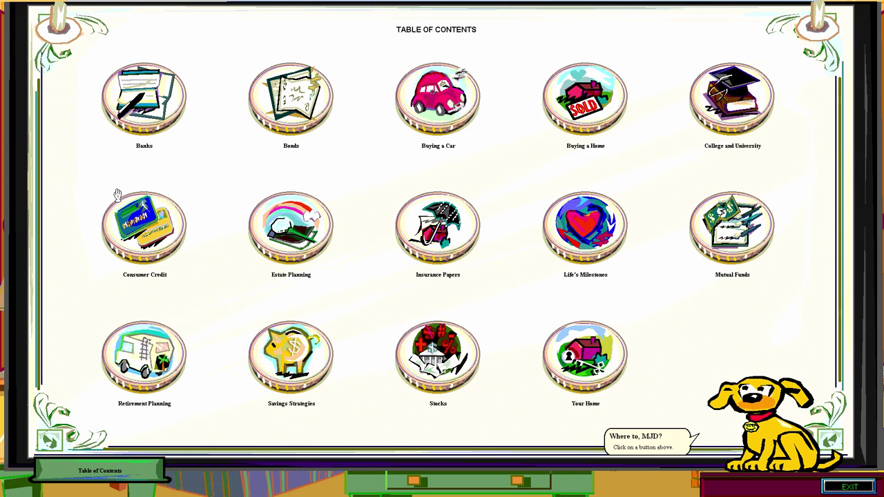
# Browse the Consumer Credit and Your Home topics, returning to the table of contents after each.
pyautogui.click(140, 236)
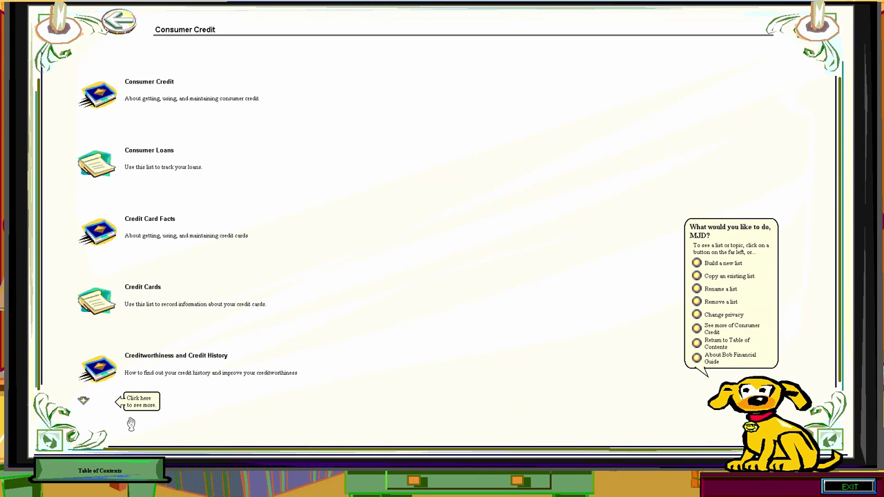
pyautogui.click(110, 480)
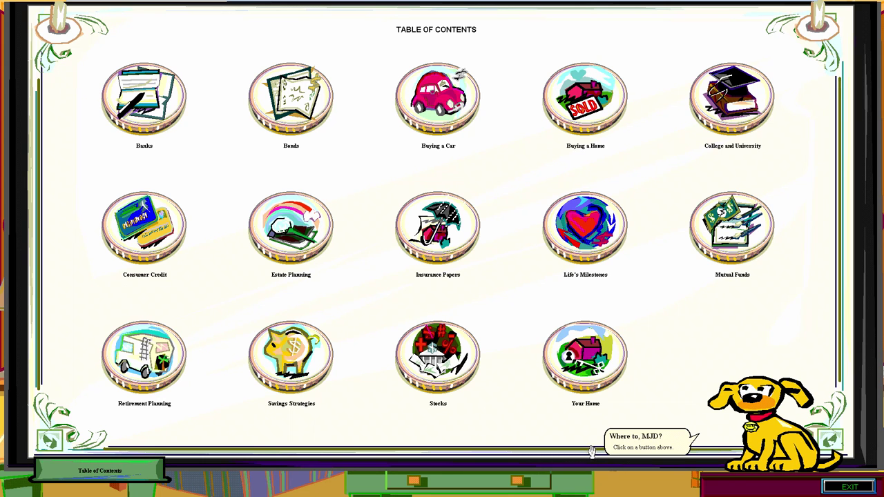
pyautogui.click(577, 380)
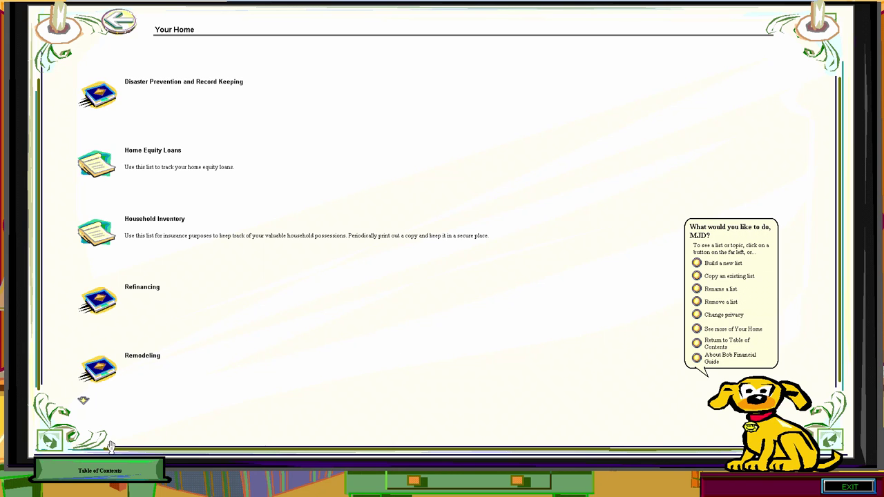
pyautogui.click(118, 21)
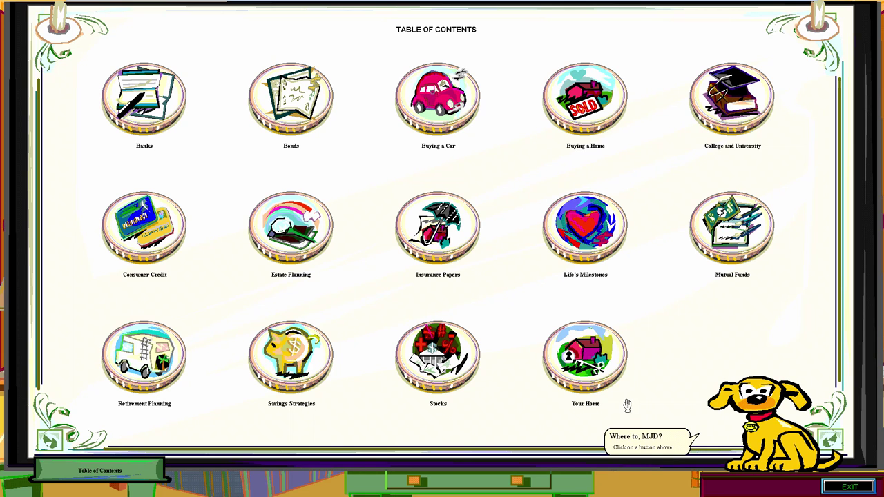
# Open Mutual Funds, begin a new list described as 'tes', then cancel at the column-count step.
pyautogui.click(743, 221)
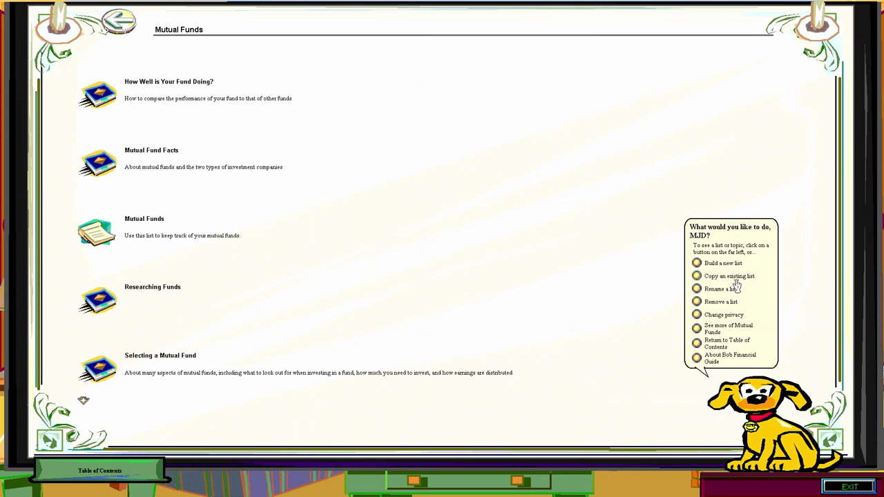
pyautogui.click(735, 265)
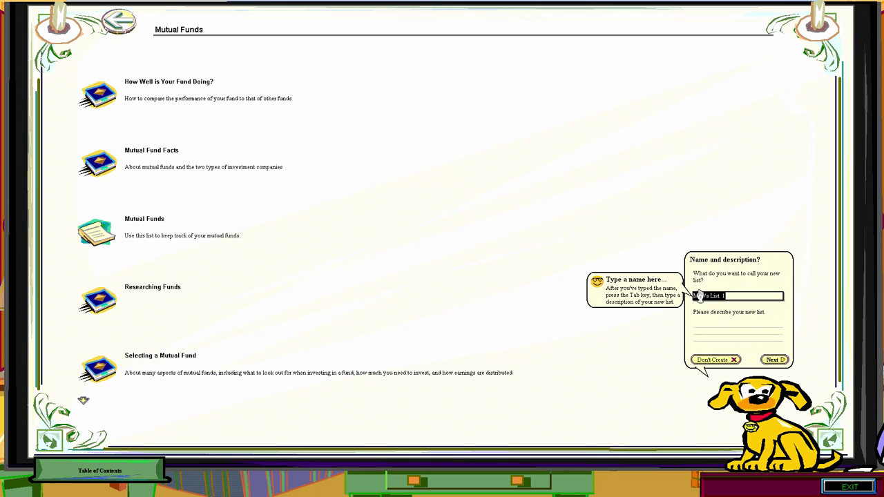
pyautogui.click(701, 323)
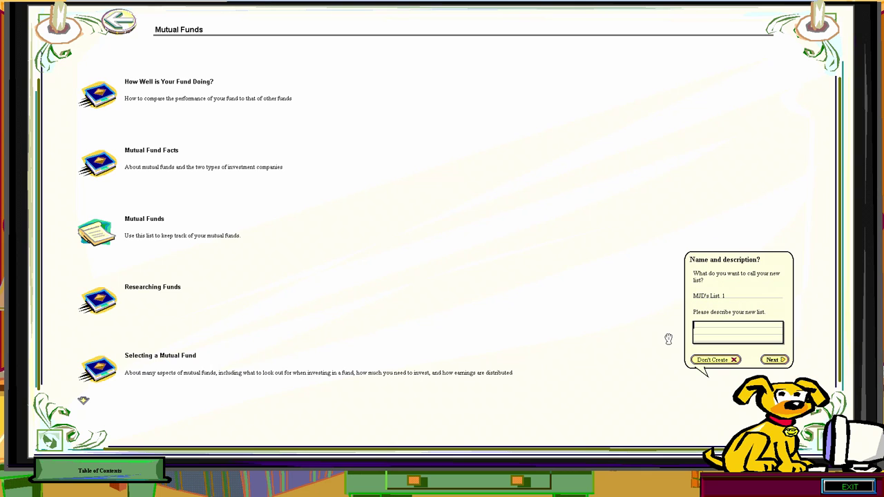
pyautogui.write('test')
pyautogui.click(773, 359)
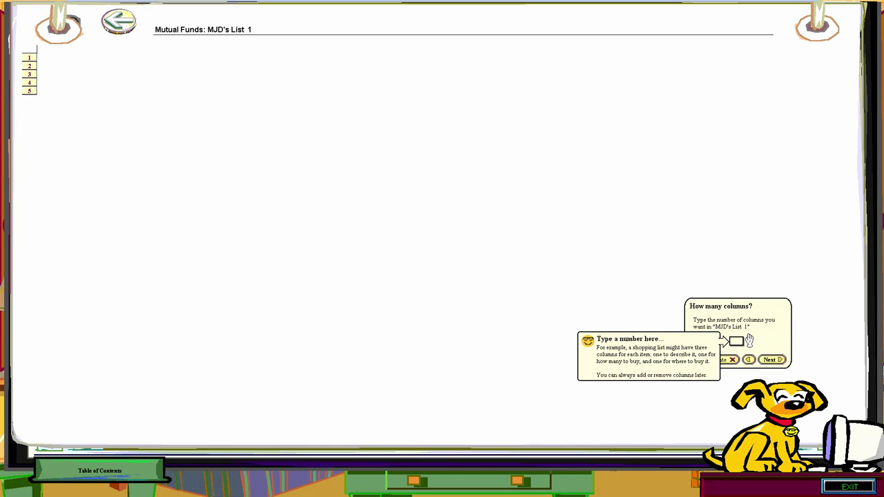
pyautogui.click(726, 360)
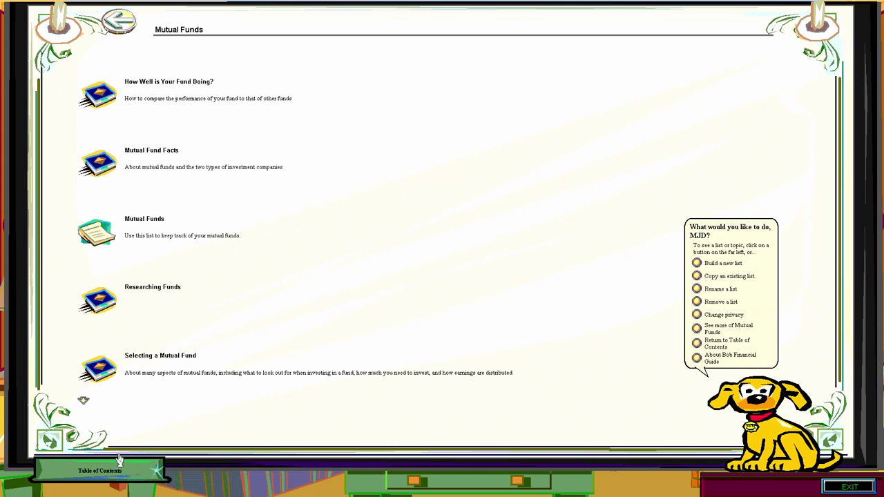
# Leave the Financial Guide for the living room and start the Household Manager from the binder.
pyautogui.click(128, 24)
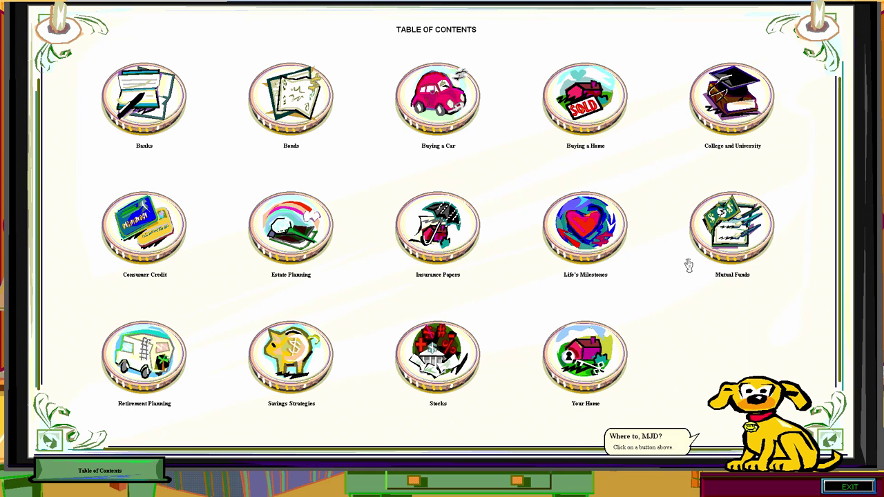
pyautogui.click(742, 441)
pyautogui.click(843, 468)
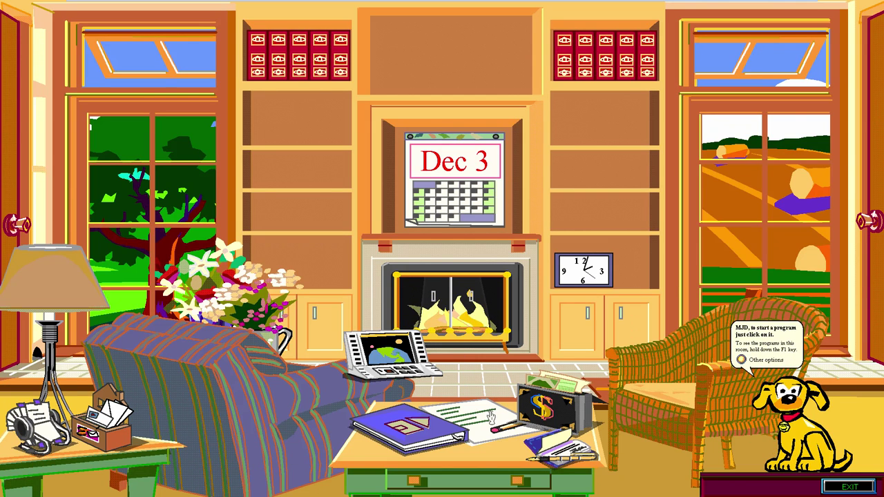
pyautogui.click(399, 429)
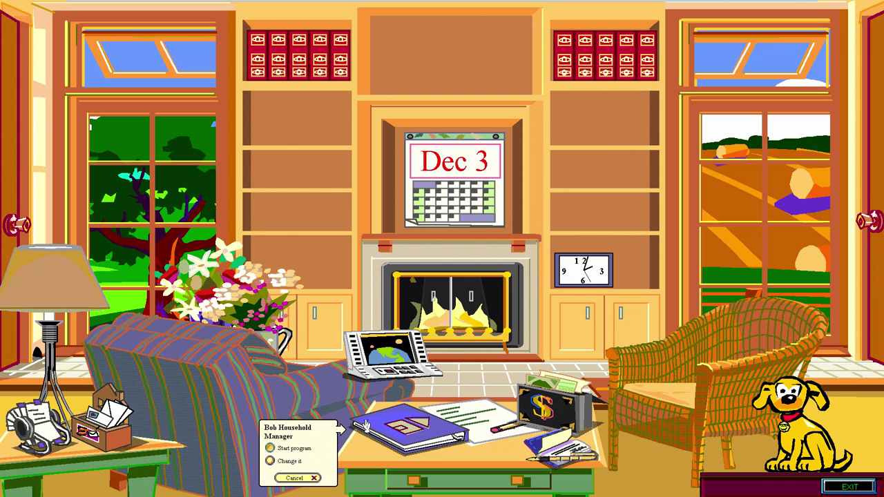
pyautogui.press('Return')
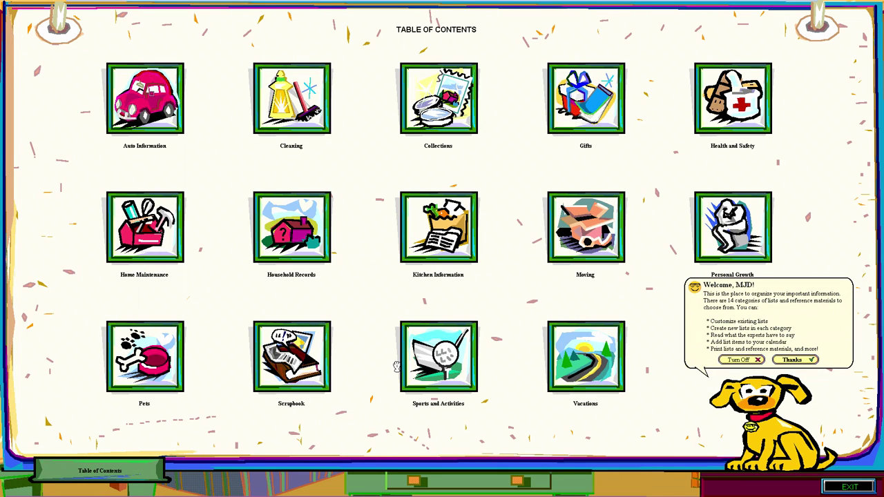
# Dismiss the welcome note and view the Baseball Scores list under Sports and Activities.
pyautogui.click(420, 368)
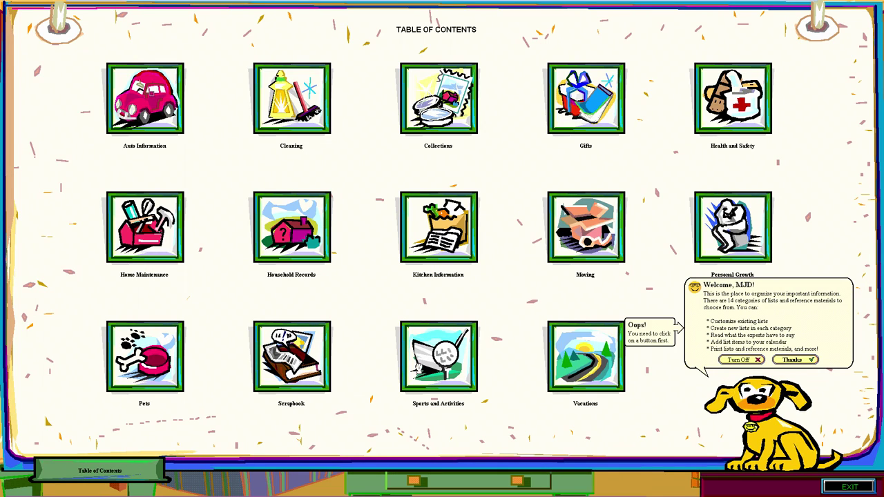
pyautogui.click(737, 359)
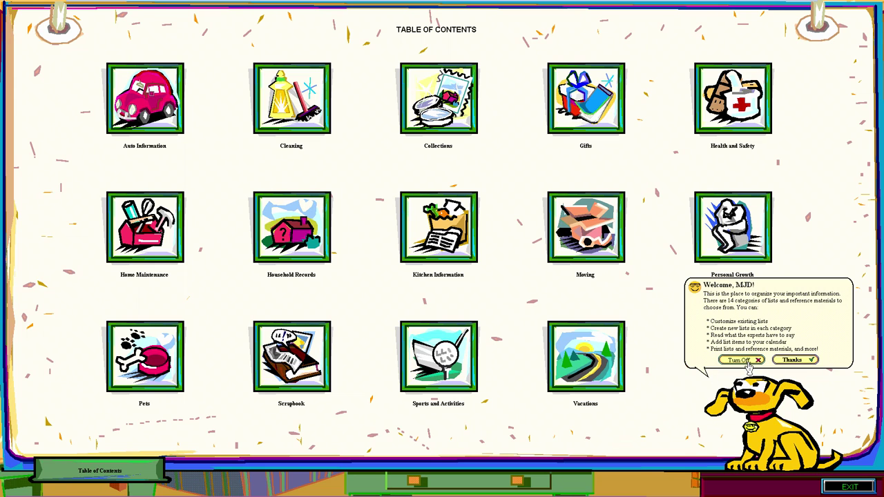
pyautogui.click(412, 364)
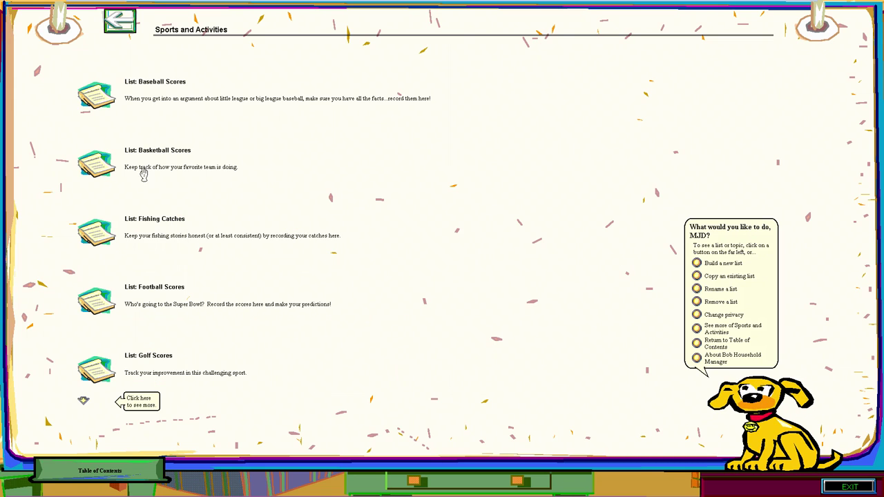
pyautogui.click(103, 94)
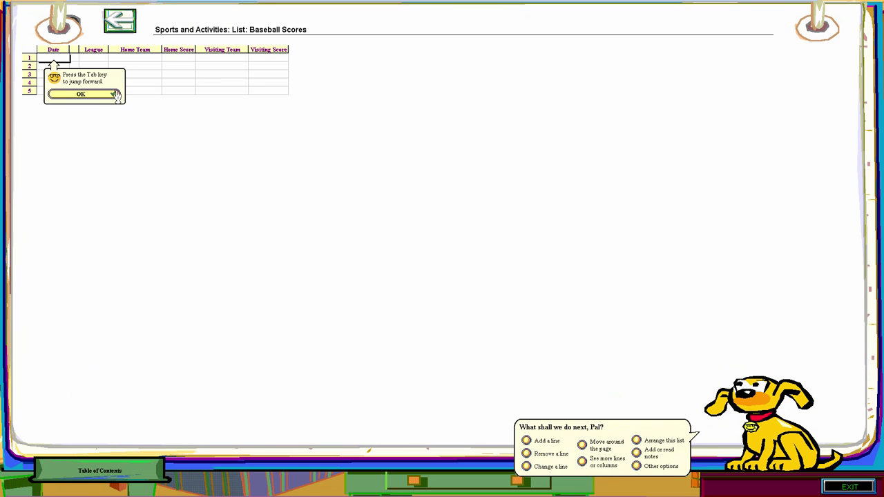
pyautogui.click(112, 95)
# Go back to the Household Manager table of contents and begin exiting.
pyautogui.click(116, 27)
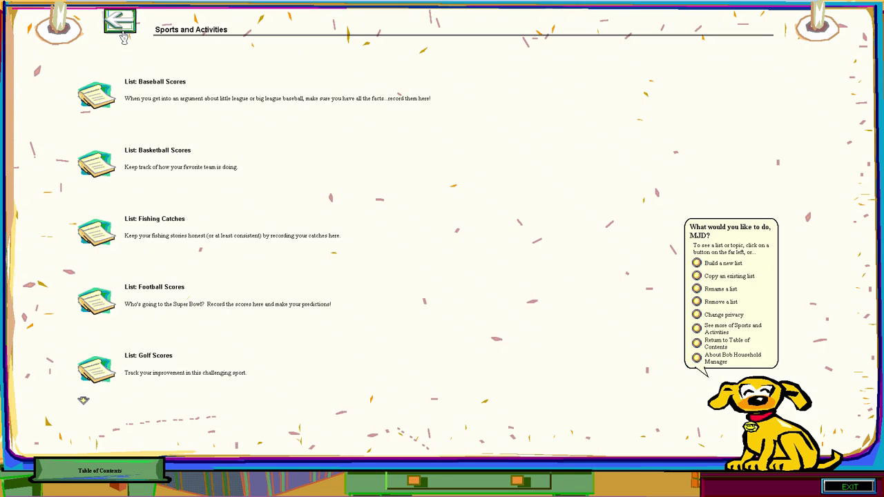
pyautogui.click(121, 25)
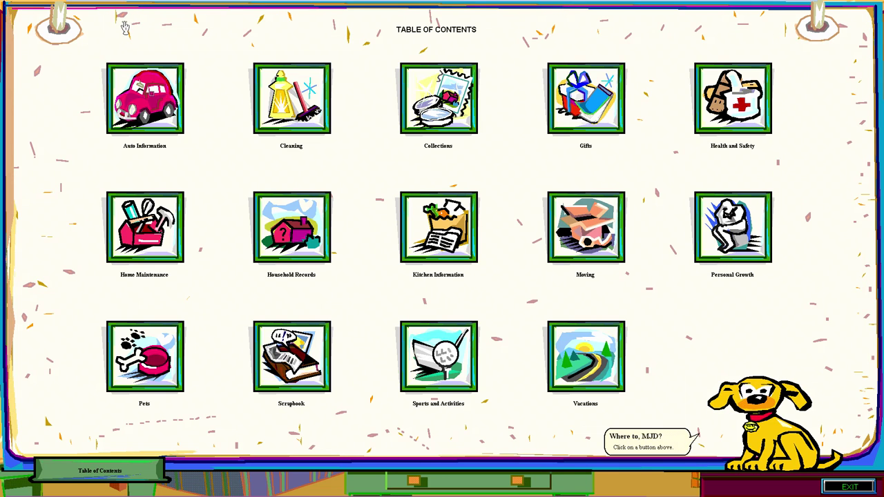
pyautogui.click(849, 487)
# Confirm leaving Household Manager with Yes, Exit.
pyautogui.click(841, 469)
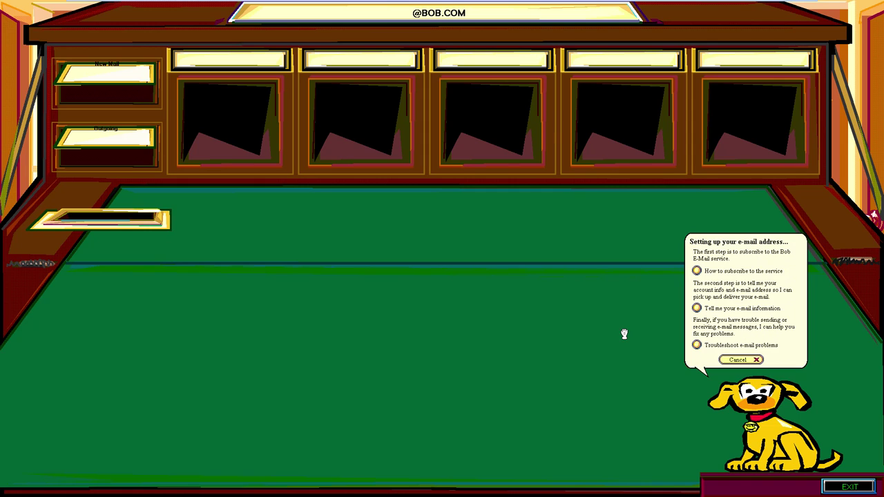
pyautogui.click(718, 274)
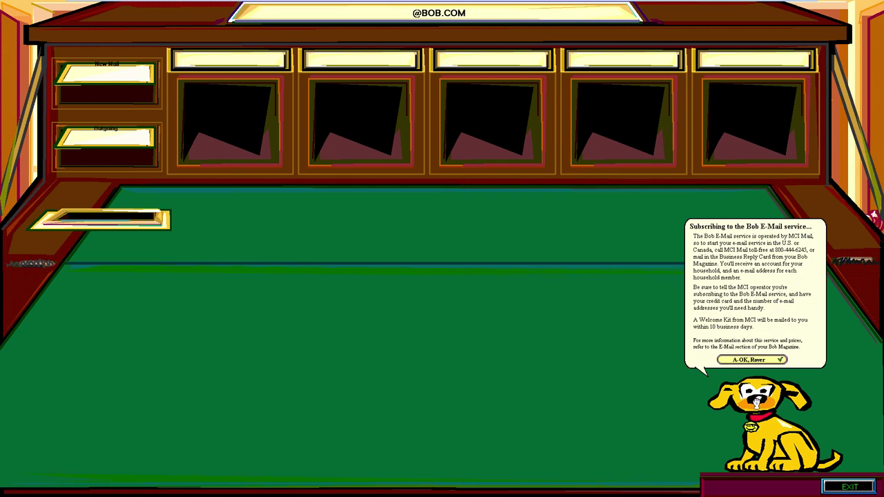
pyautogui.click(754, 360)
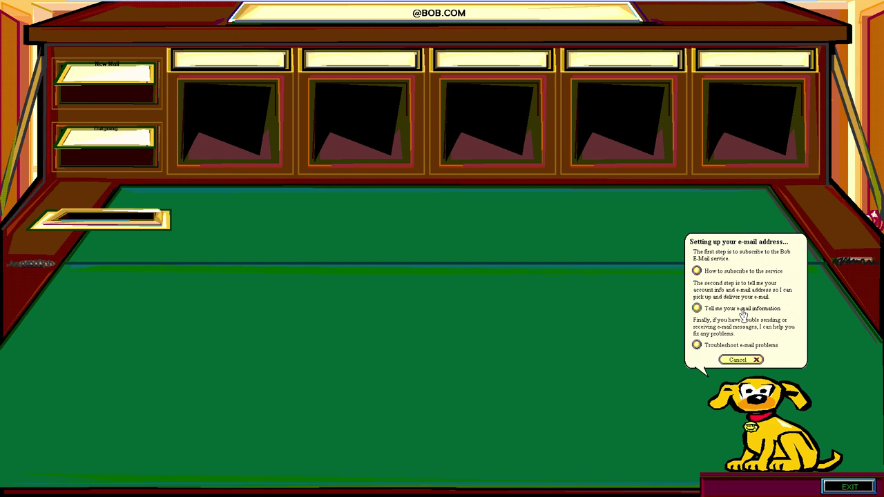
# Cancel the e-mail information entry, view the troubleshooting advice, then close e-mail setup.
pyautogui.click(743, 312)
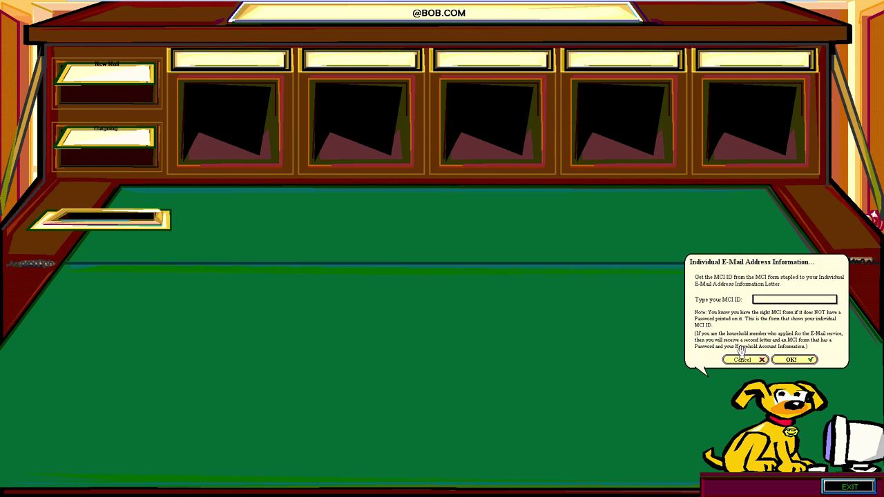
pyautogui.click(742, 360)
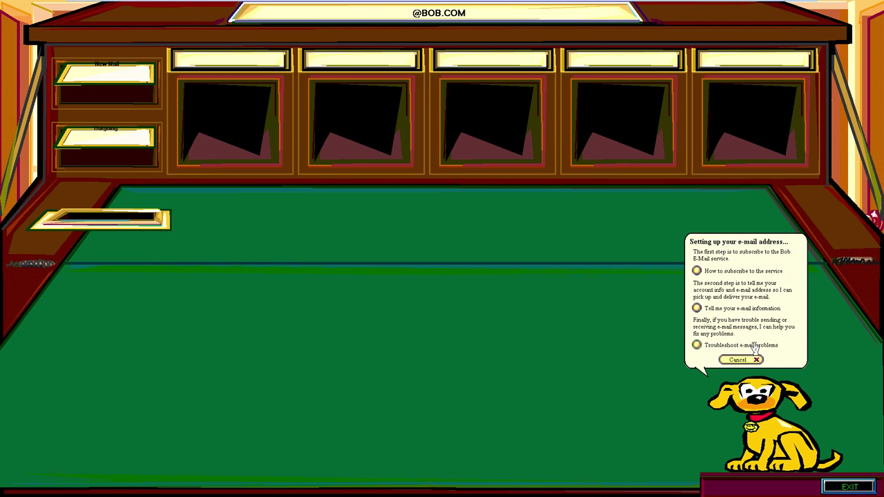
pyautogui.click(752, 345)
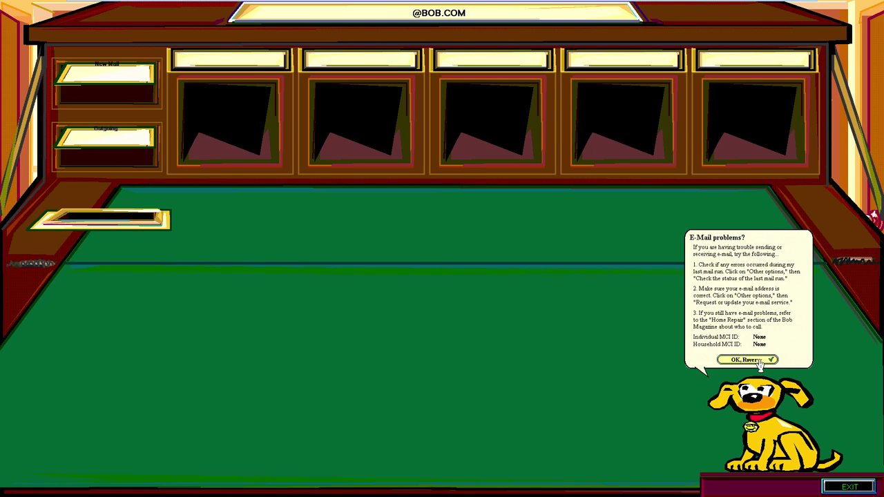
pyautogui.click(754, 360)
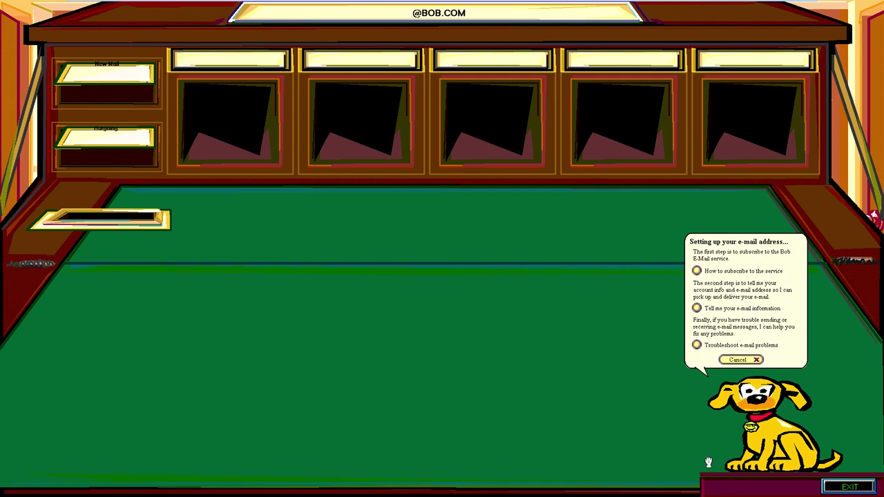
pyautogui.click(856, 491)
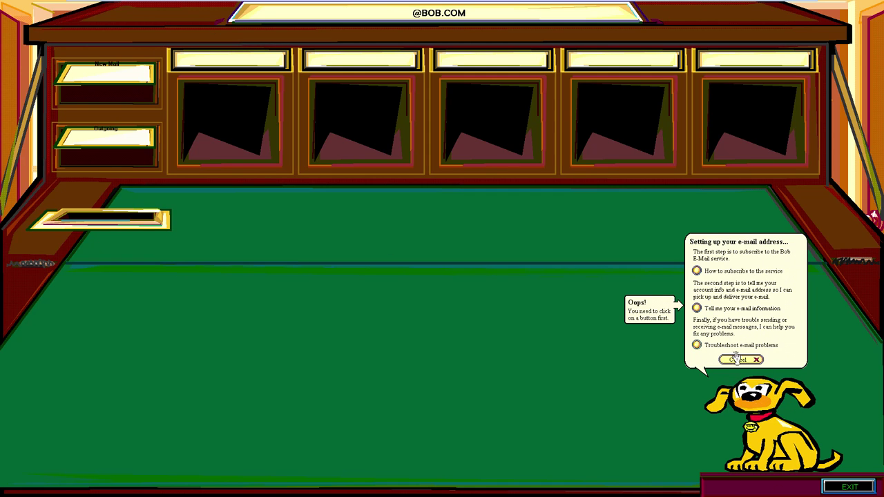
pyautogui.click(737, 360)
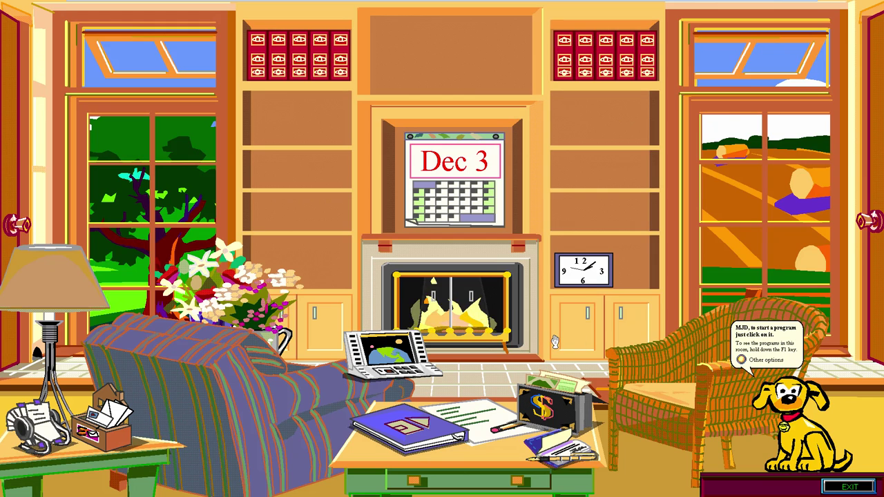
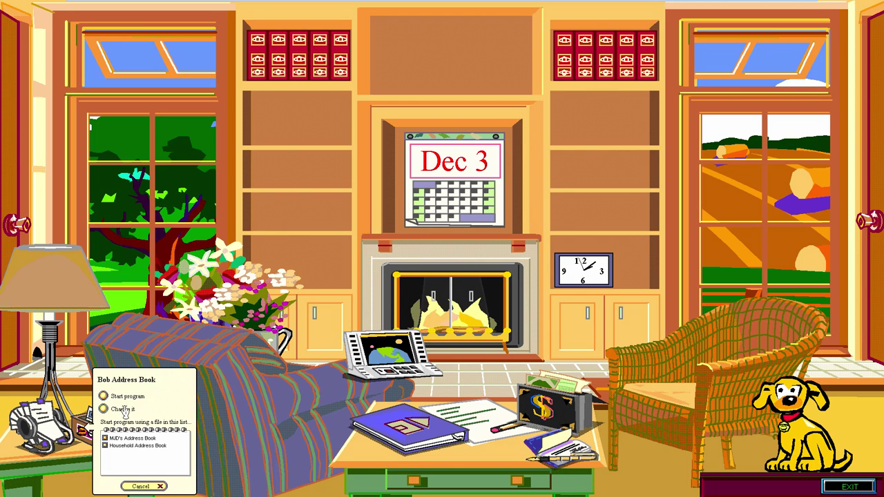
# Choose Start program to open the Address Book on a blank entry page.
pyautogui.press('Return')
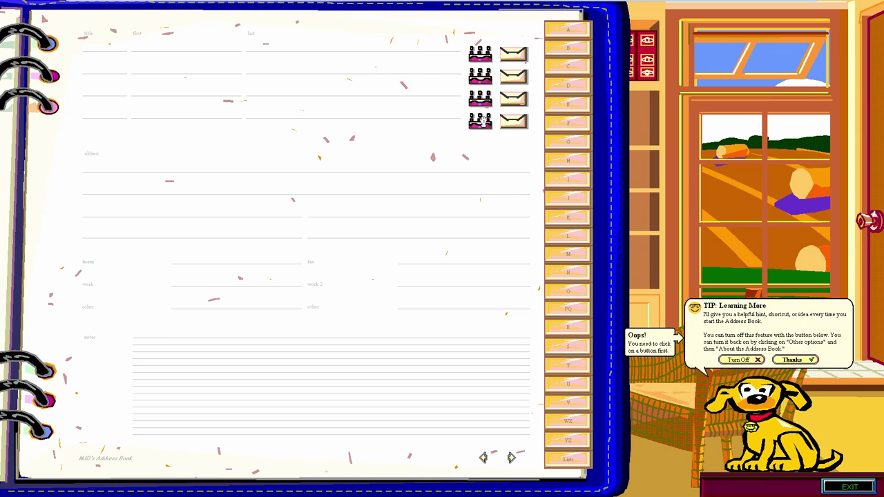
# Dismiss the tips and enter the first contact's title (Mr), first name and last name.
pyautogui.click(762, 359)
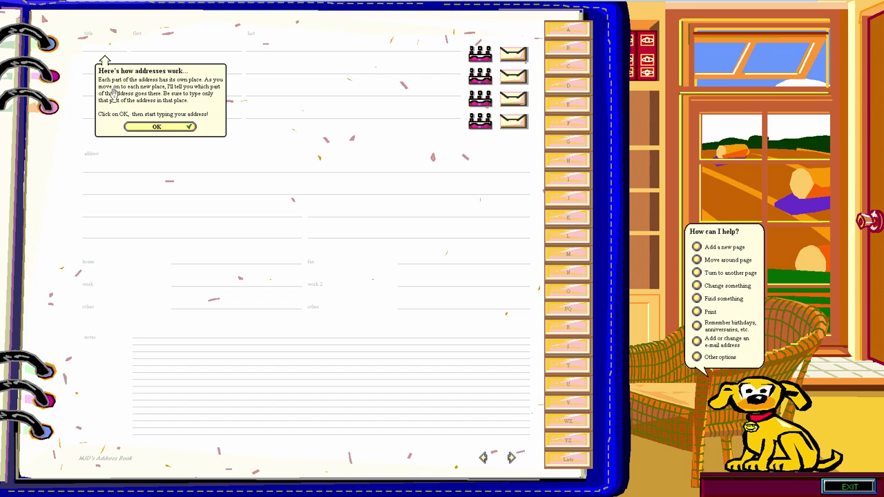
pyautogui.click(144, 126)
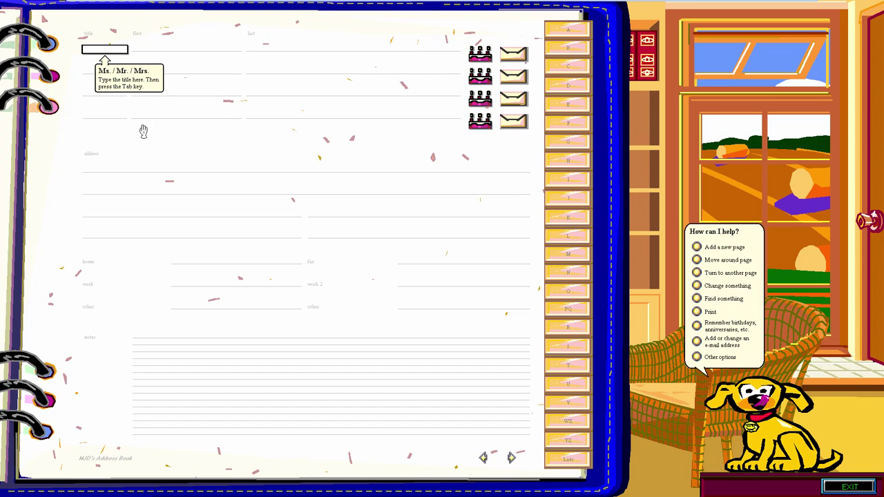
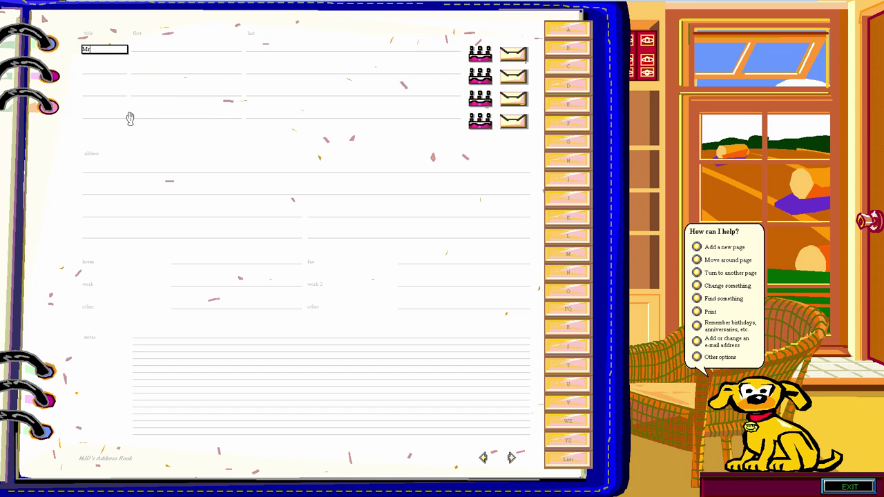
pyautogui.press('Tab')
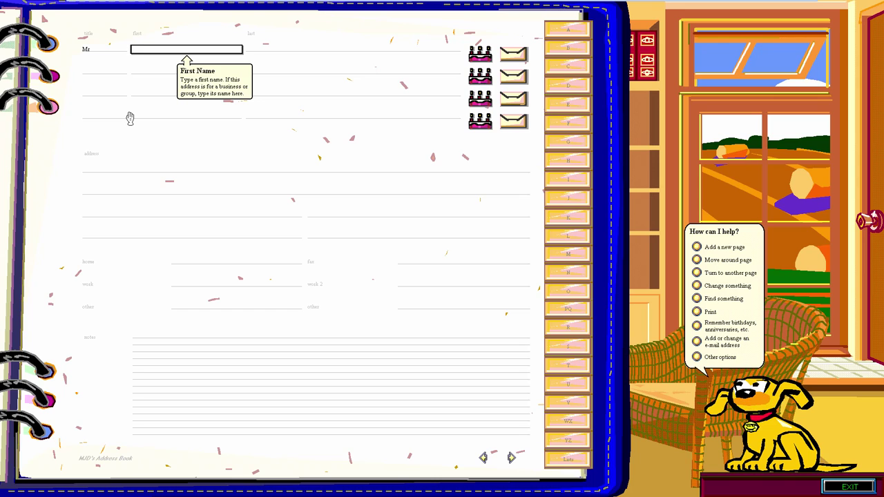
pyautogui.press('Tab')
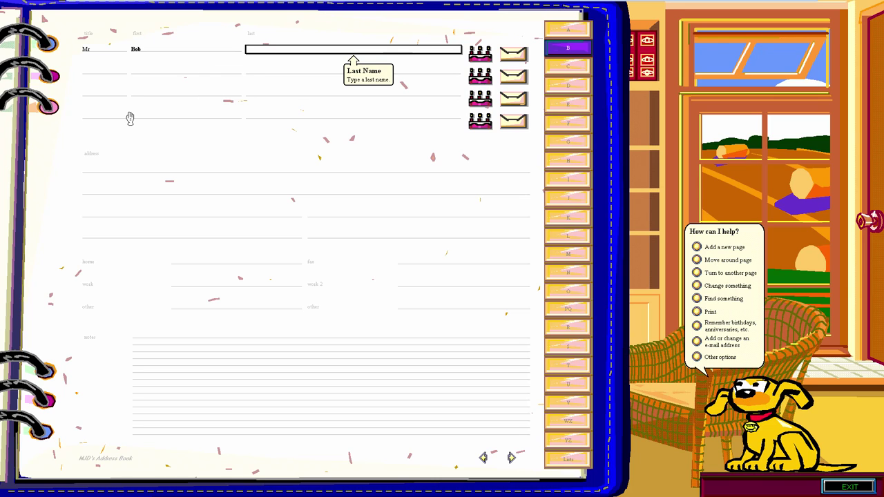
pyautogui.press('Tab')
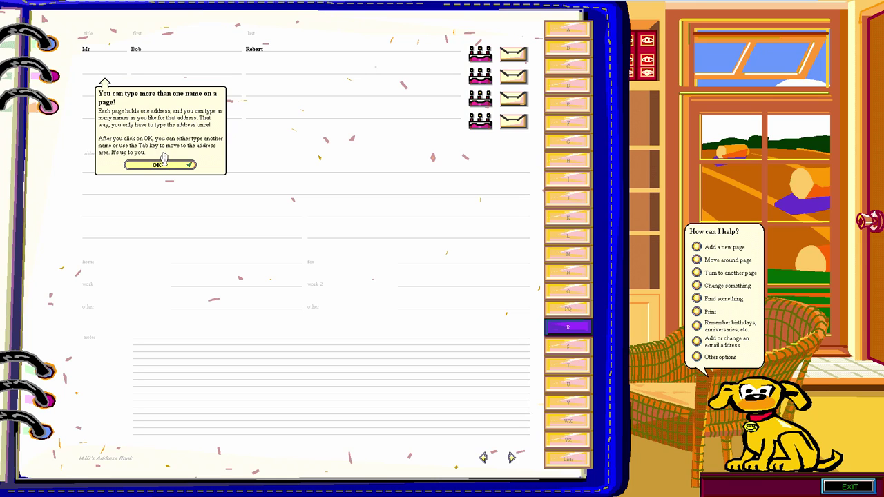
# Dismiss the hint and enter a second contact line with title Mrs., first name and last name.
pyautogui.click(159, 165)
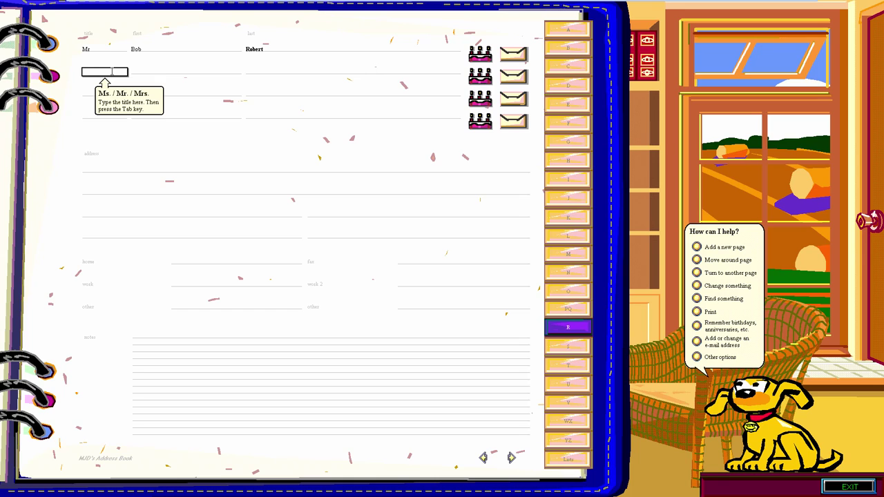
pyautogui.write('Mrs.')
pyautogui.press('Tab')
pyautogui.write('Bob')
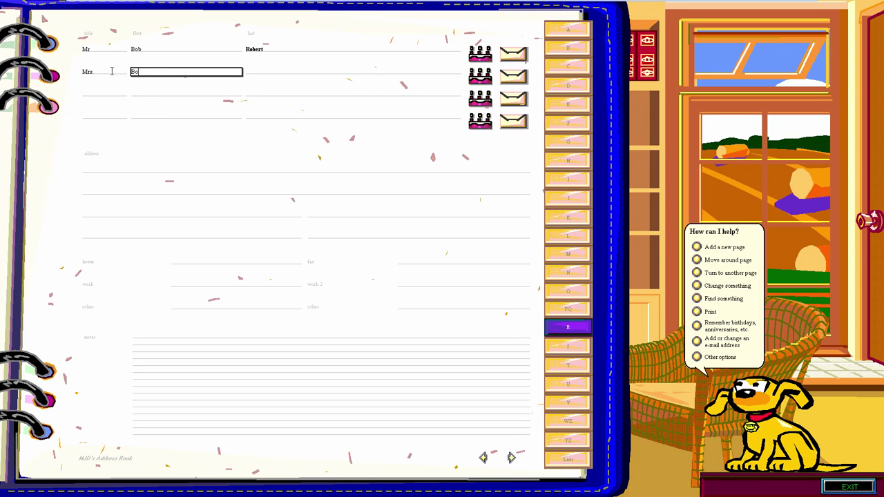
pyautogui.press('Tab')
pyautogui.write('Robert')
pyautogui.press('Tab')
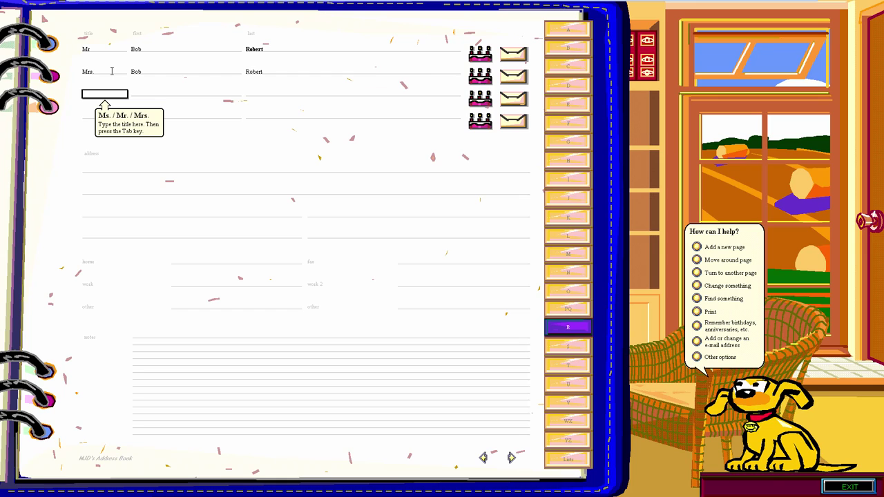
pyautogui.click(118, 214)
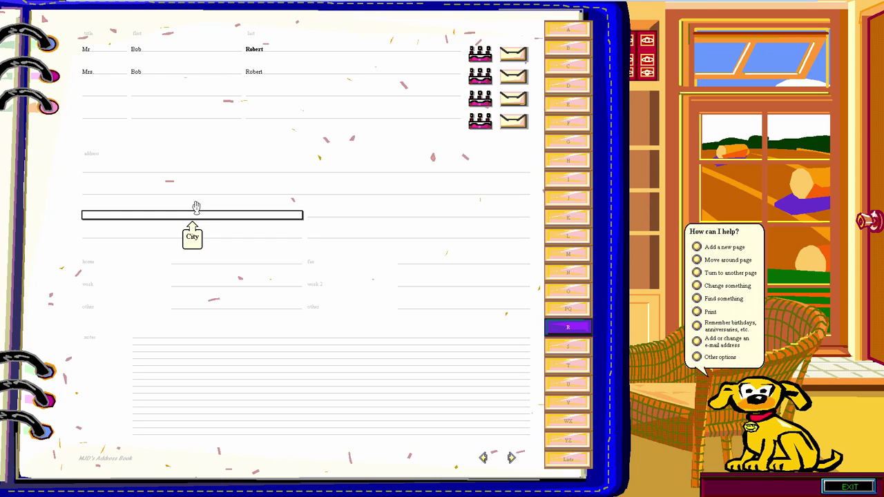
pyautogui.click(195, 72)
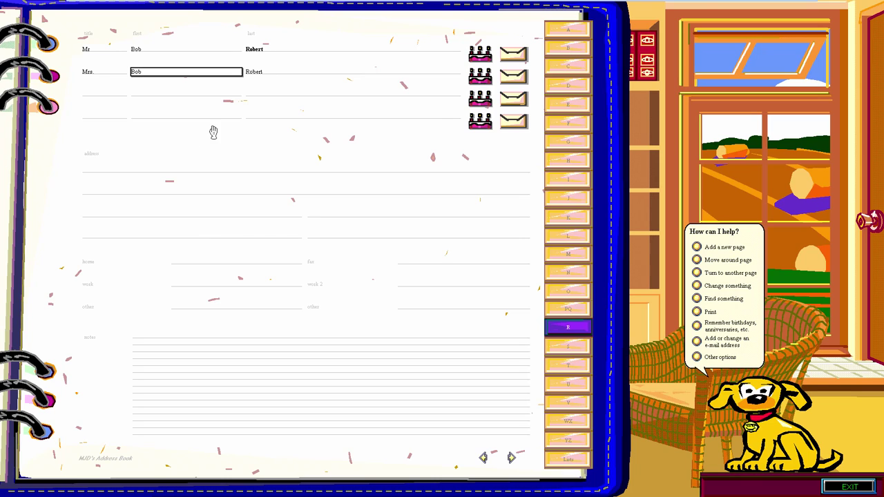
pyautogui.click(485, 56)
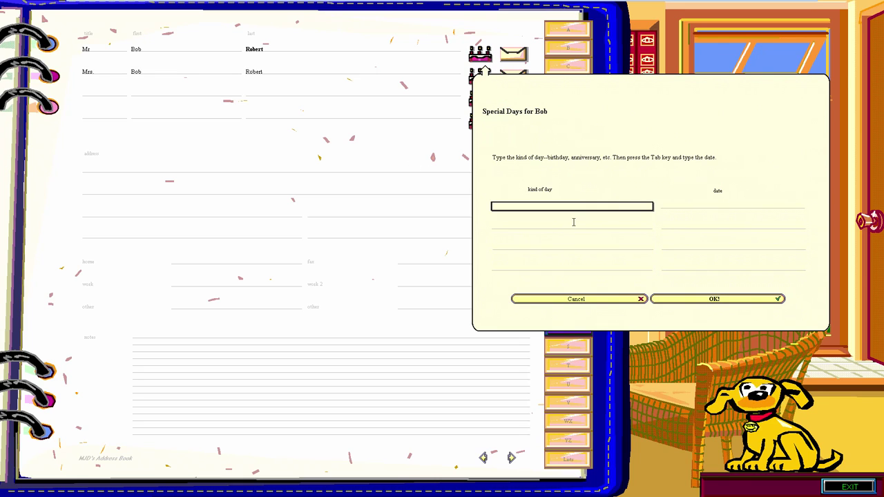
pyautogui.click(391, 171)
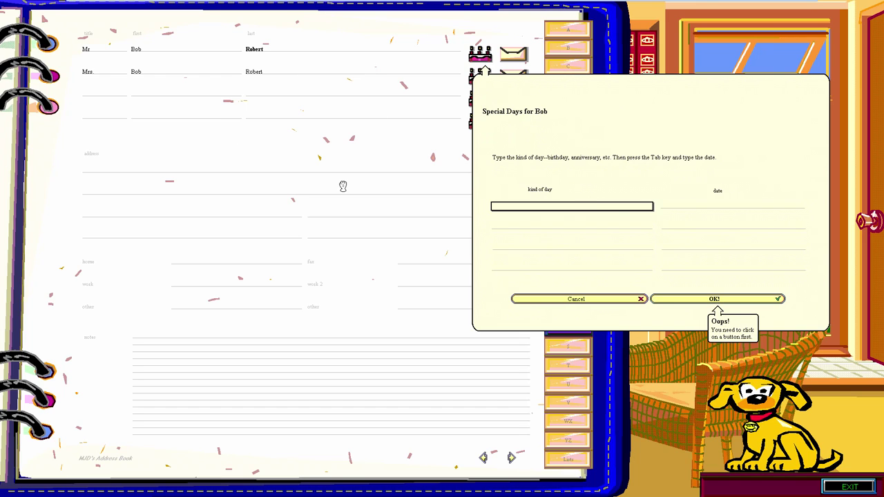
pyautogui.click(577, 298)
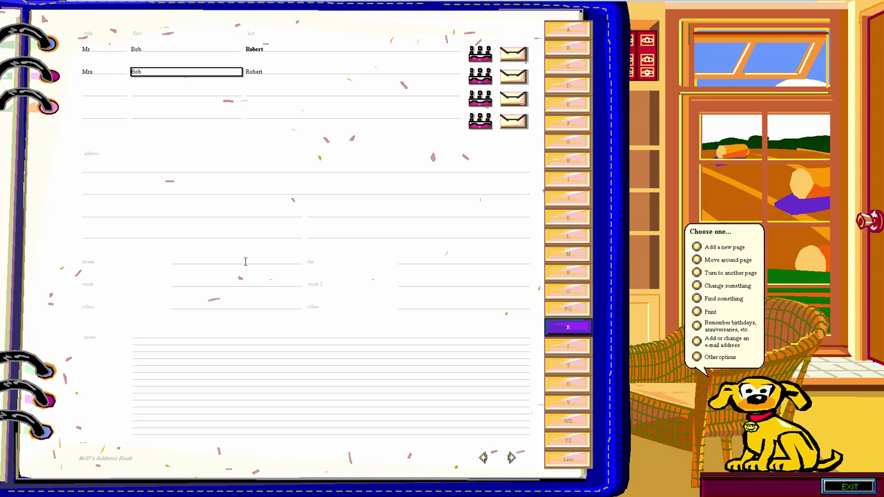
# Choose Internet as the provider and enter the contact's e-mail address.
pyautogui.click(514, 123)
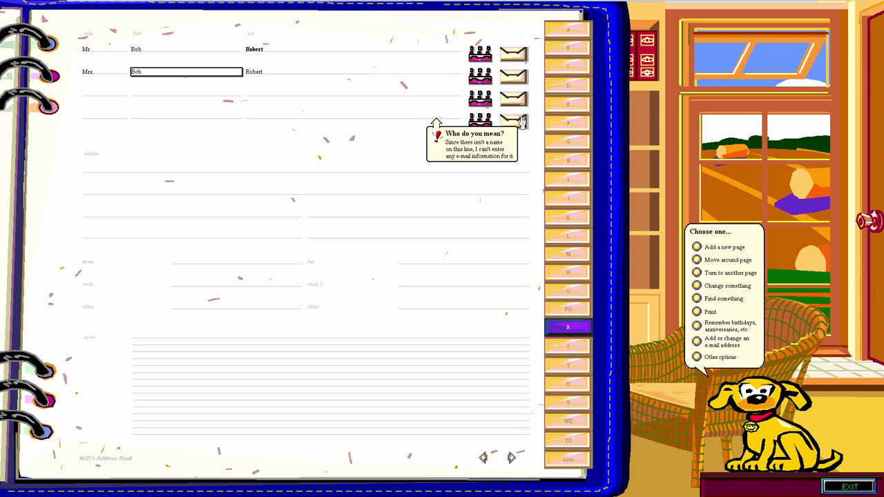
pyautogui.click(519, 54)
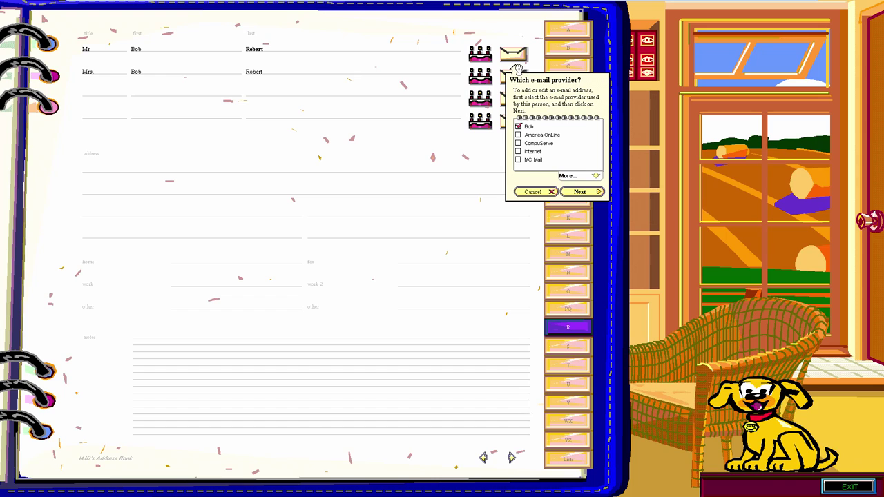
pyautogui.click(538, 153)
pyautogui.click(579, 177)
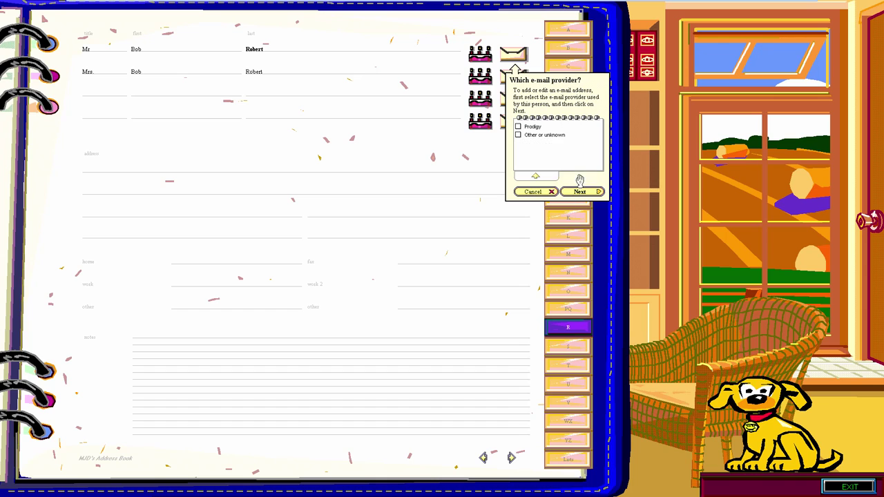
pyautogui.click(552, 181)
pyautogui.click(577, 191)
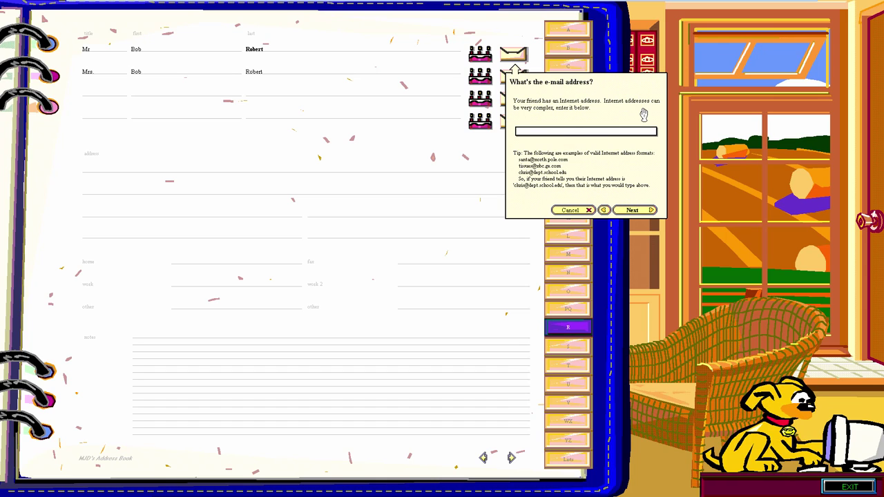
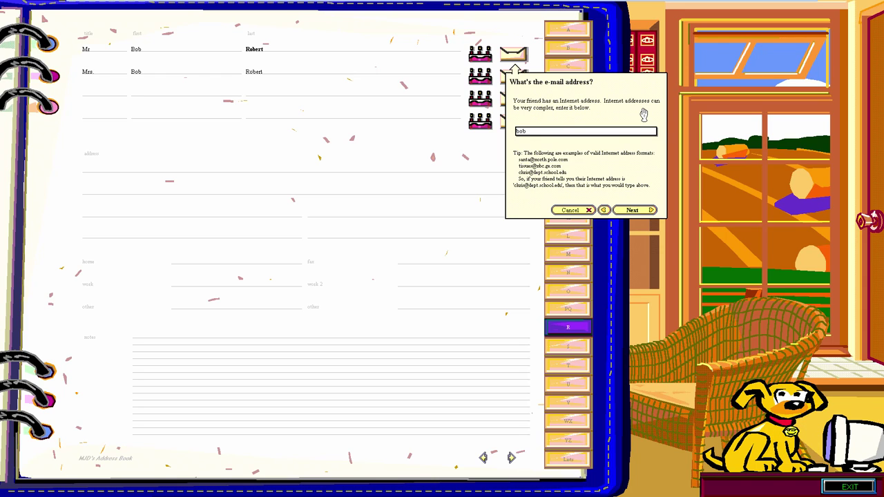
pyautogui.press('Return')
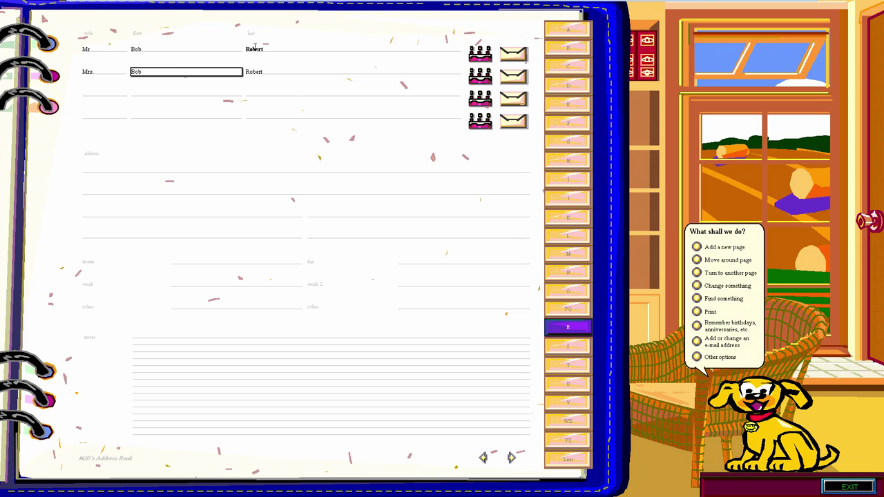
# Cancel the e-mail provider choice and flip through the O, M, L, WX and V sections.
pyautogui.click(524, 56)
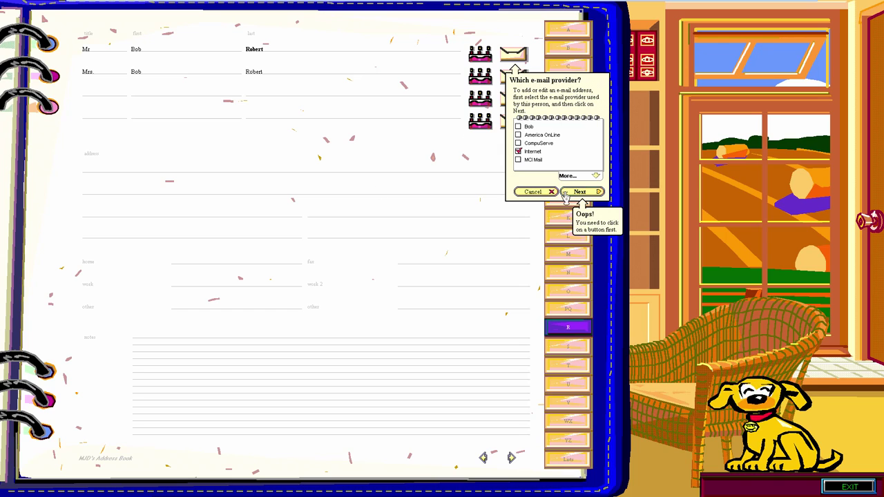
pyautogui.click(533, 192)
pyautogui.click(567, 291)
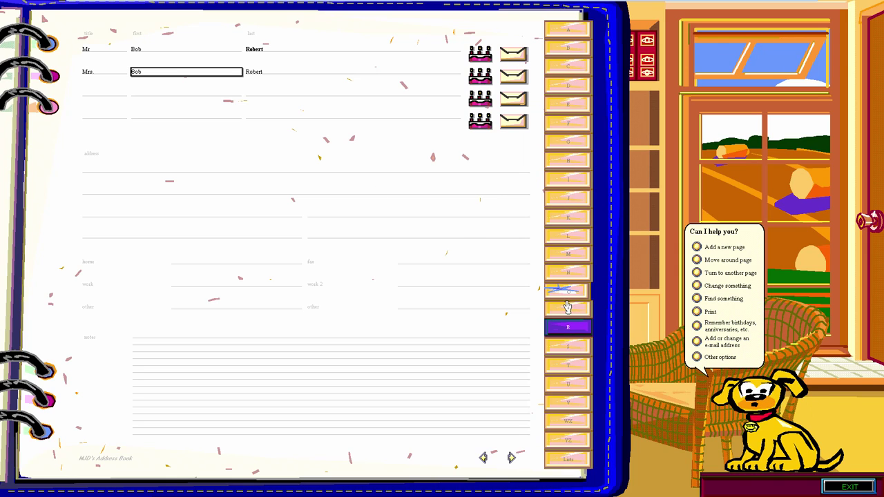
pyautogui.click(570, 274)
pyautogui.click(559, 253)
pyautogui.click(563, 237)
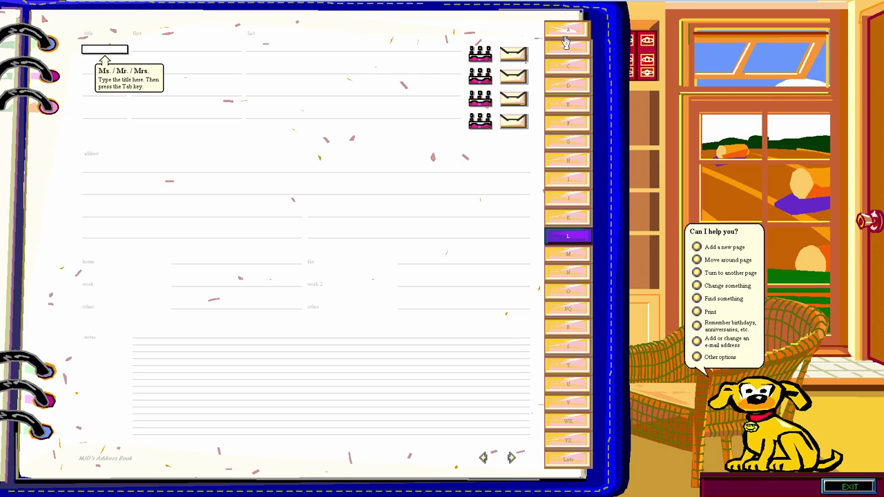
pyautogui.click(584, 440)
pyautogui.click(584, 421)
pyautogui.click(582, 405)
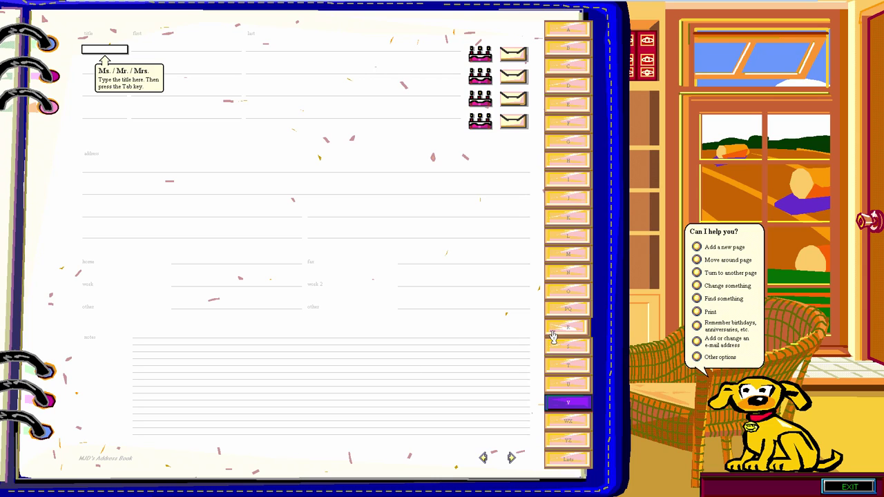
pyautogui.click(716, 304)
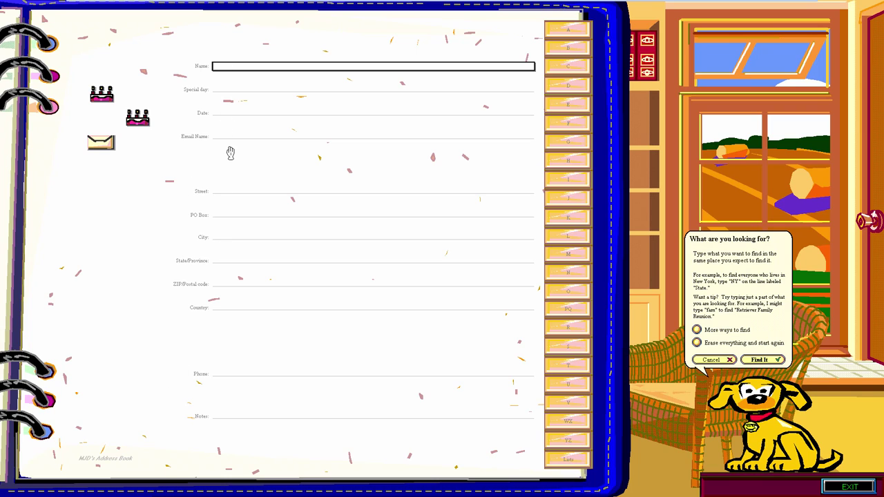
pyautogui.click(231, 113)
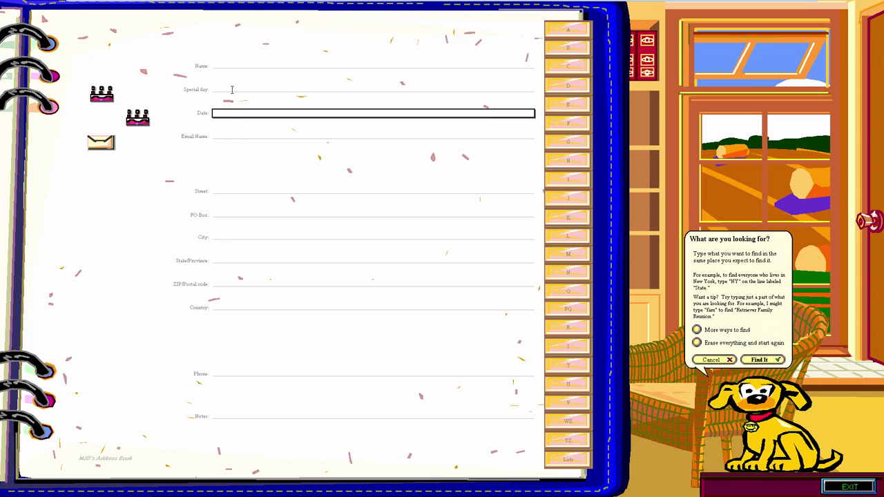
pyautogui.click(237, 89)
pyautogui.click(262, 135)
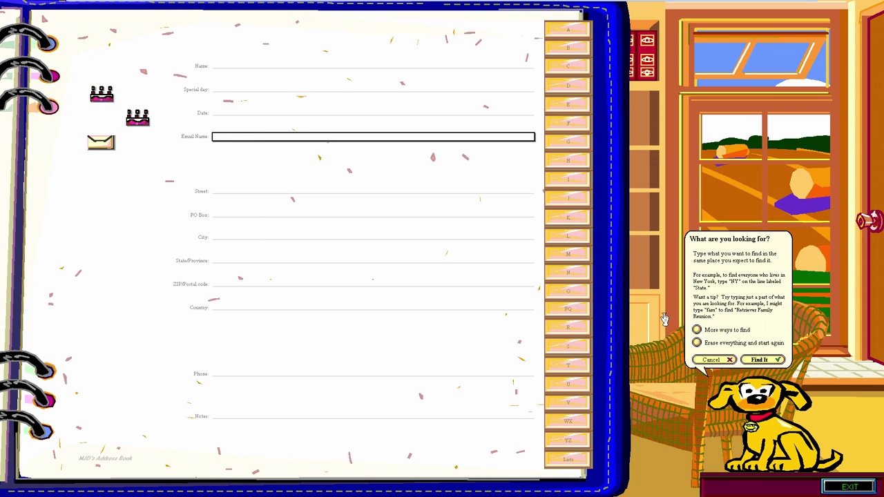
pyautogui.click(720, 334)
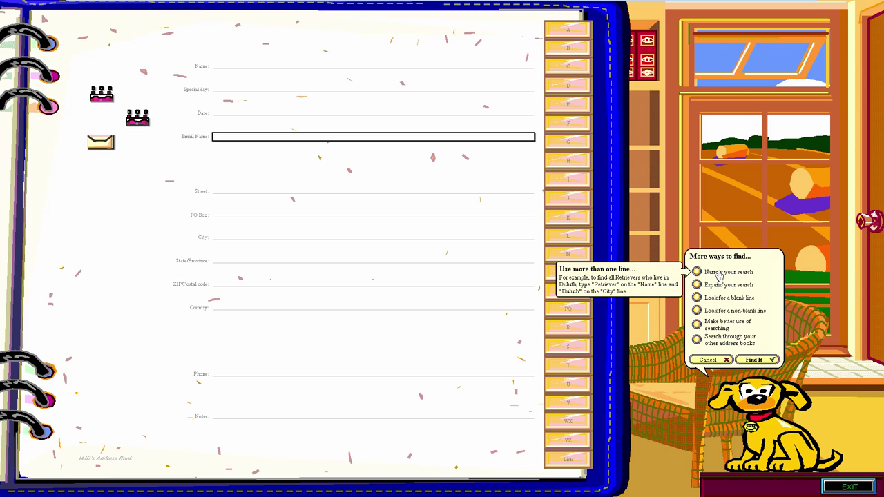
pyautogui.click(708, 360)
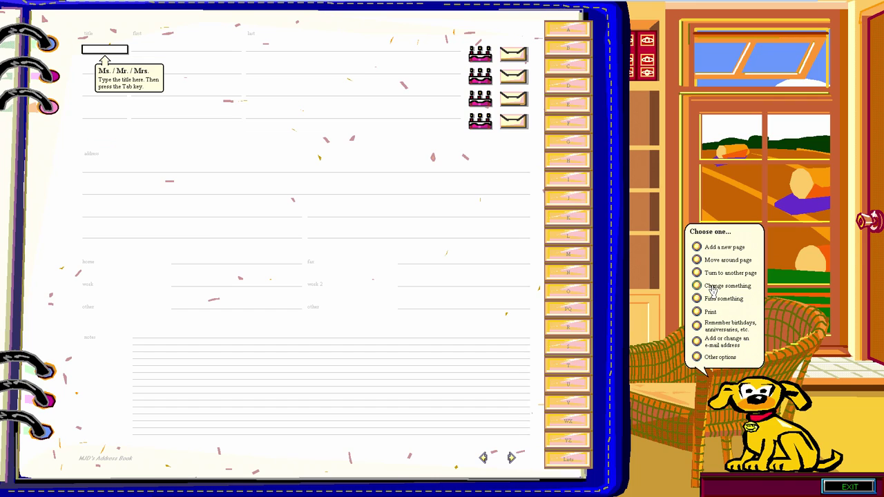
# Turn to the R page and delete the whole address book via Other options.
pyautogui.click(711, 275)
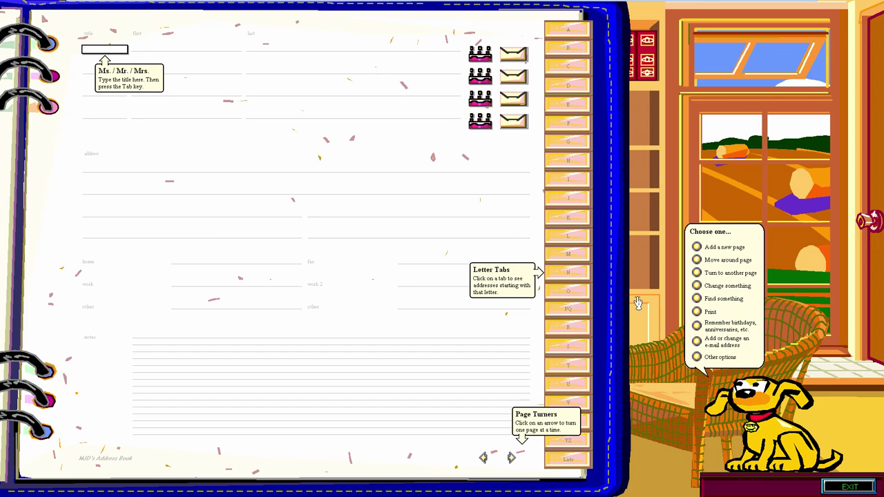
pyautogui.click(511, 458)
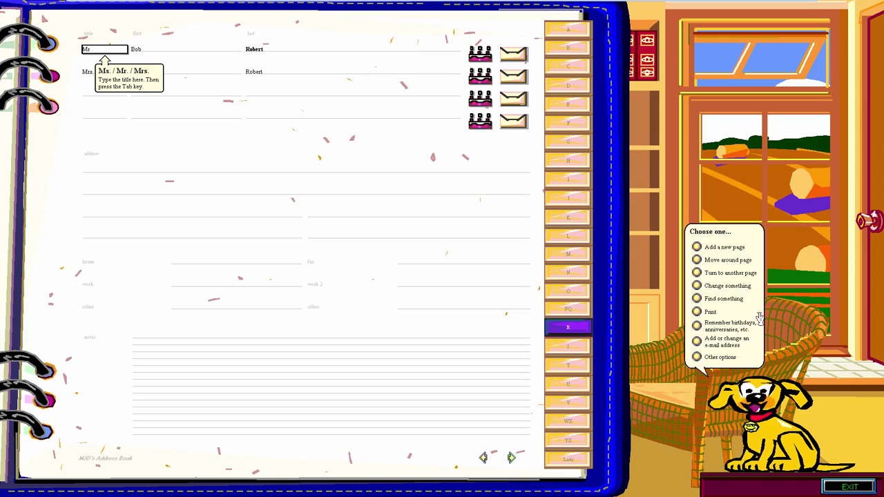
pyautogui.click(728, 356)
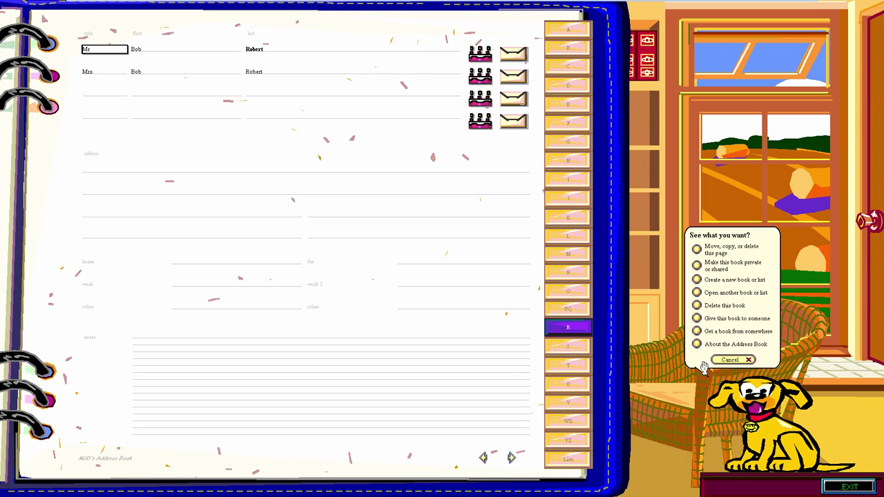
pyautogui.click(721, 306)
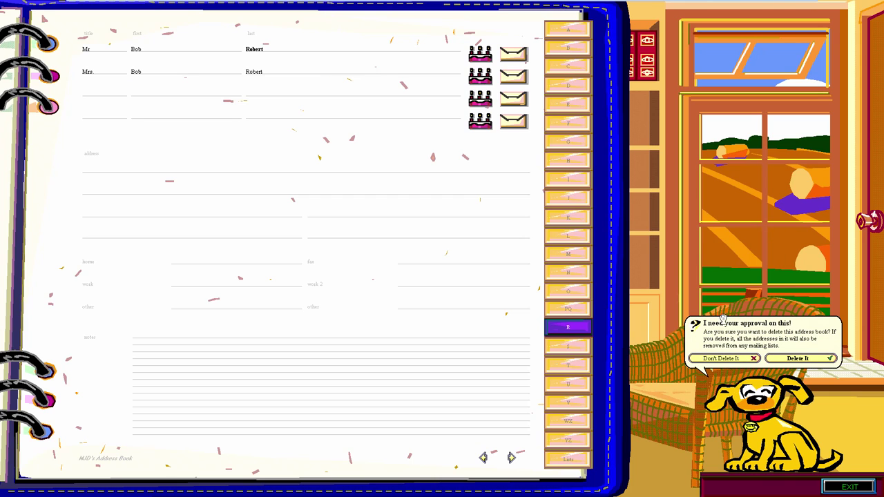
pyautogui.click(794, 357)
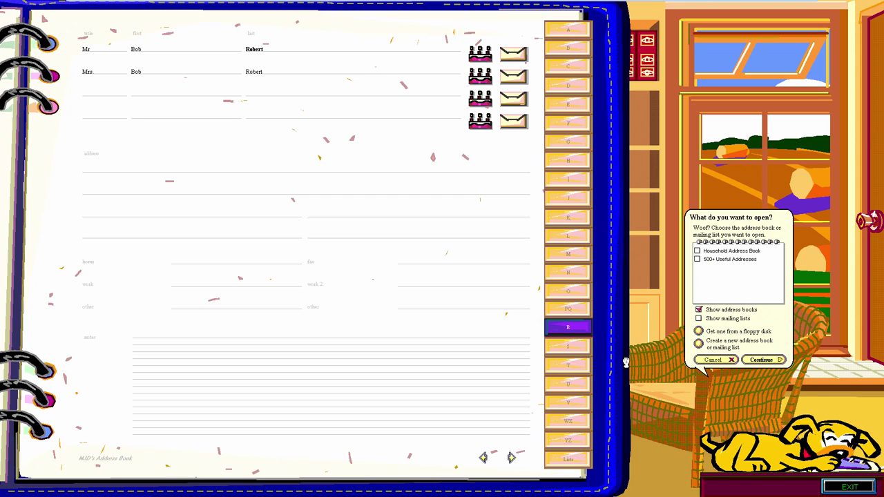